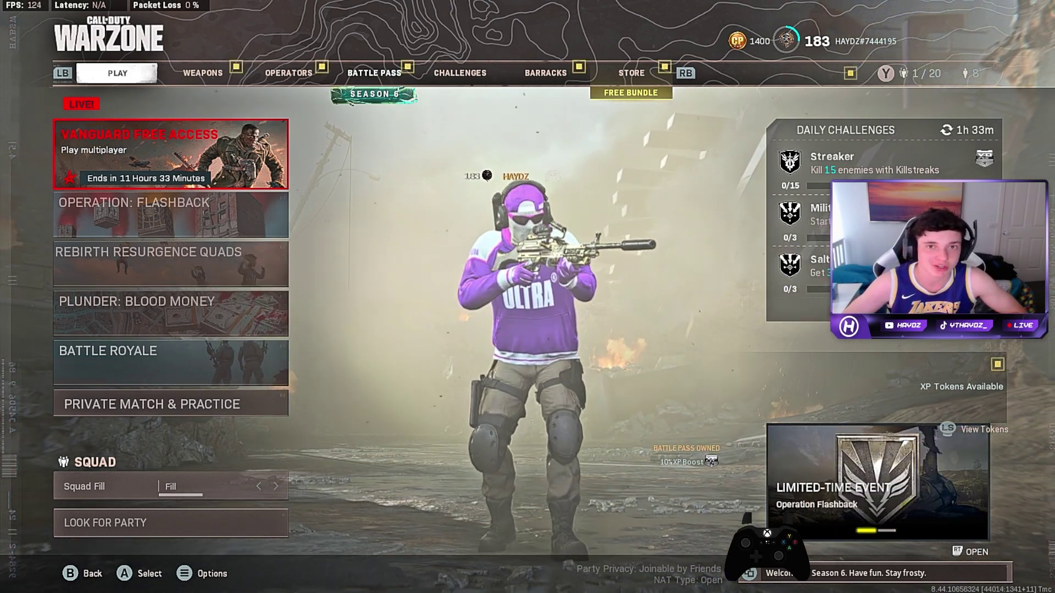
# - Open the game's audio options and set the Master Volume to 82.15
pyautogui.press('Escape')
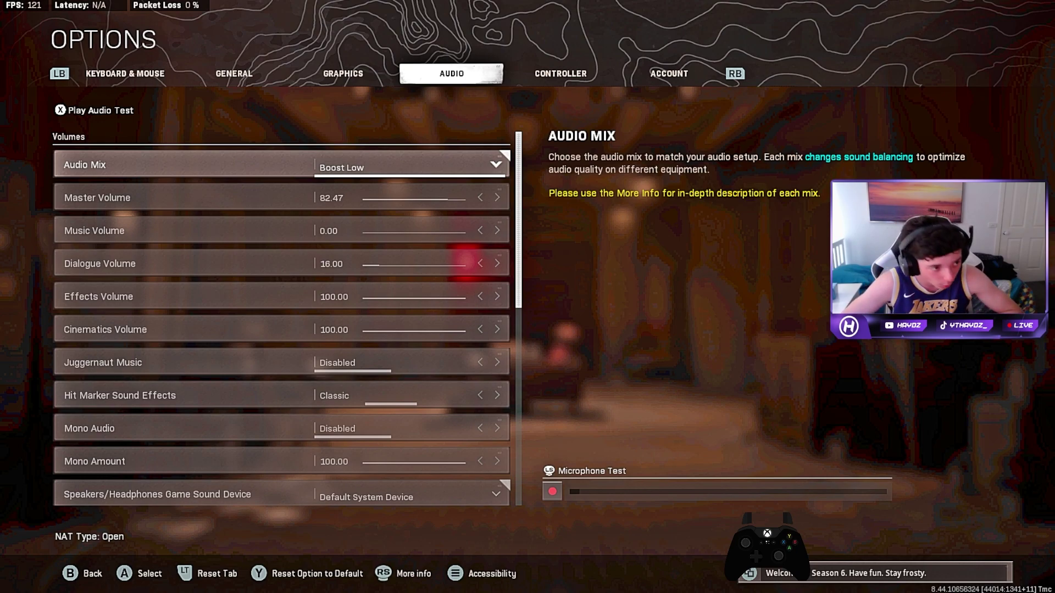
pyautogui.press('Return')
pyautogui.press('Return')
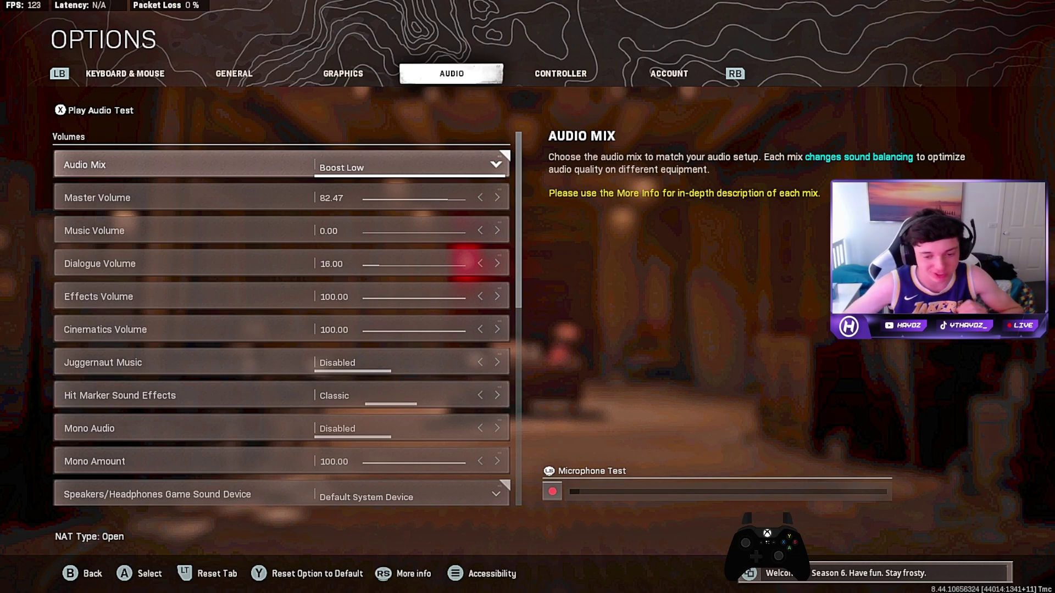
pyautogui.click(98, 197)
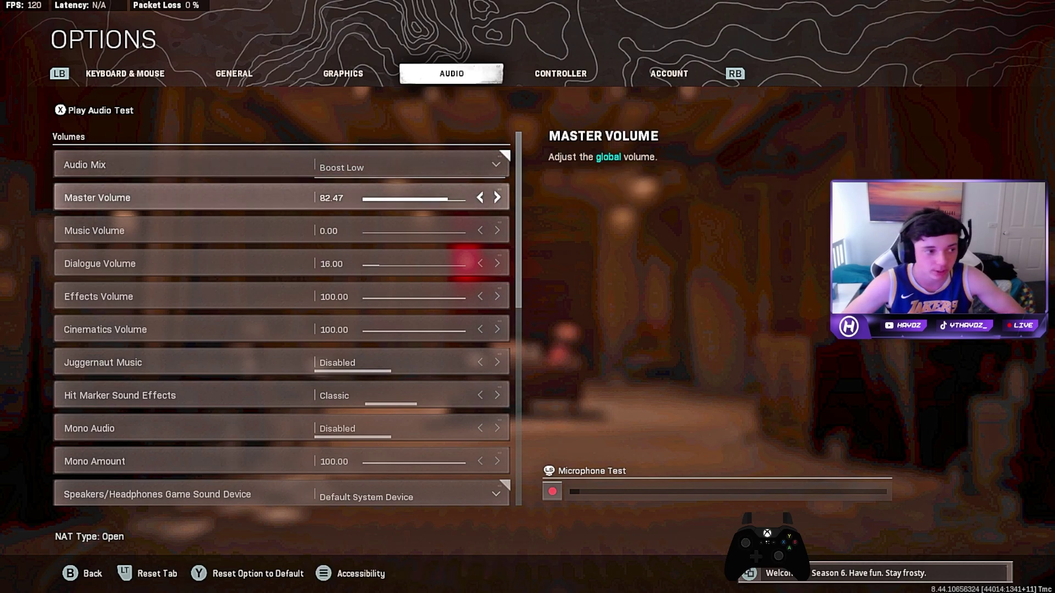
pyautogui.press('Left')
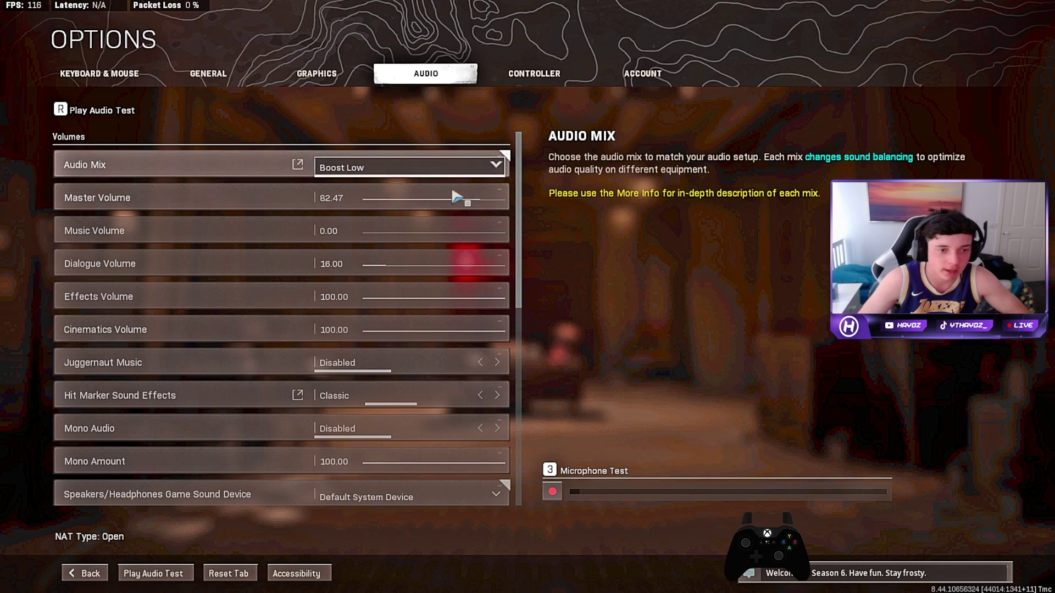
pyautogui.moveTo(484, 198); pyautogui.dragTo(483, 204)
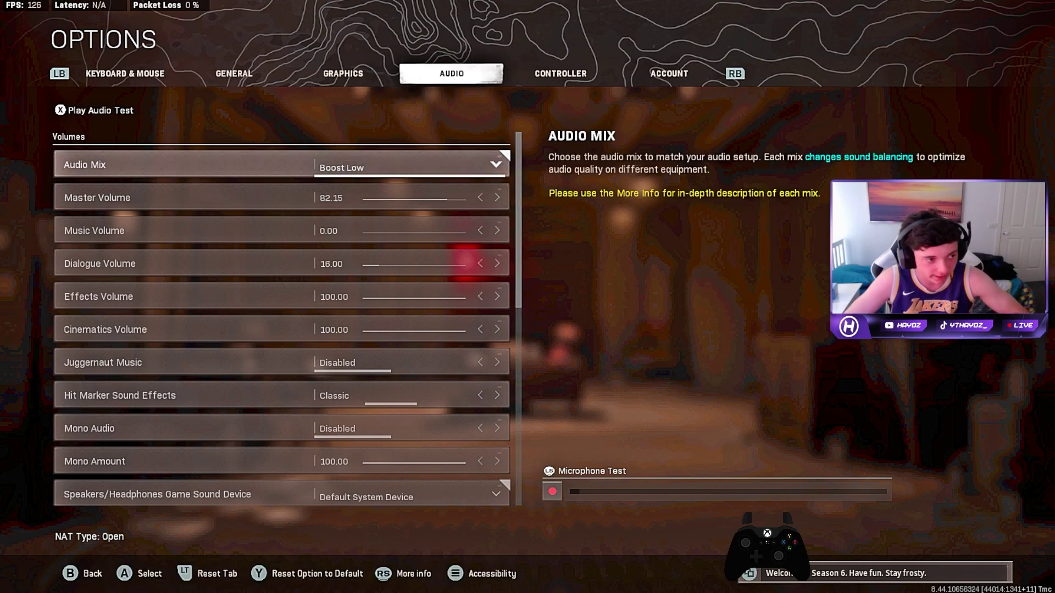
# - Review the Music, Dialogue, Effects and Cinematics volume settings and the Juggernaut Music option
pyautogui.press('Down')
pyautogui.press('Down')
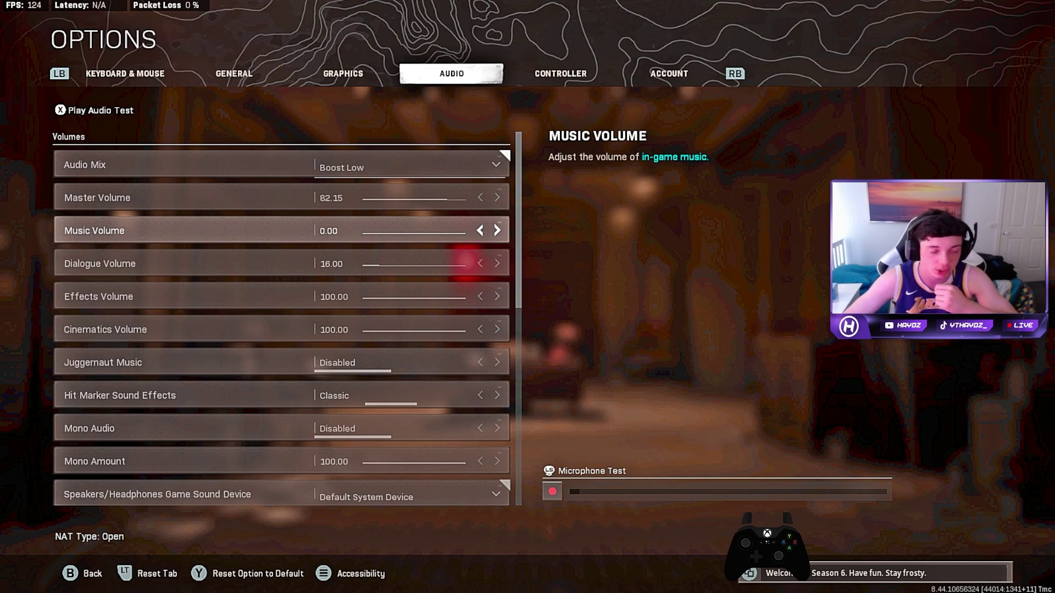
pyautogui.press('Down')
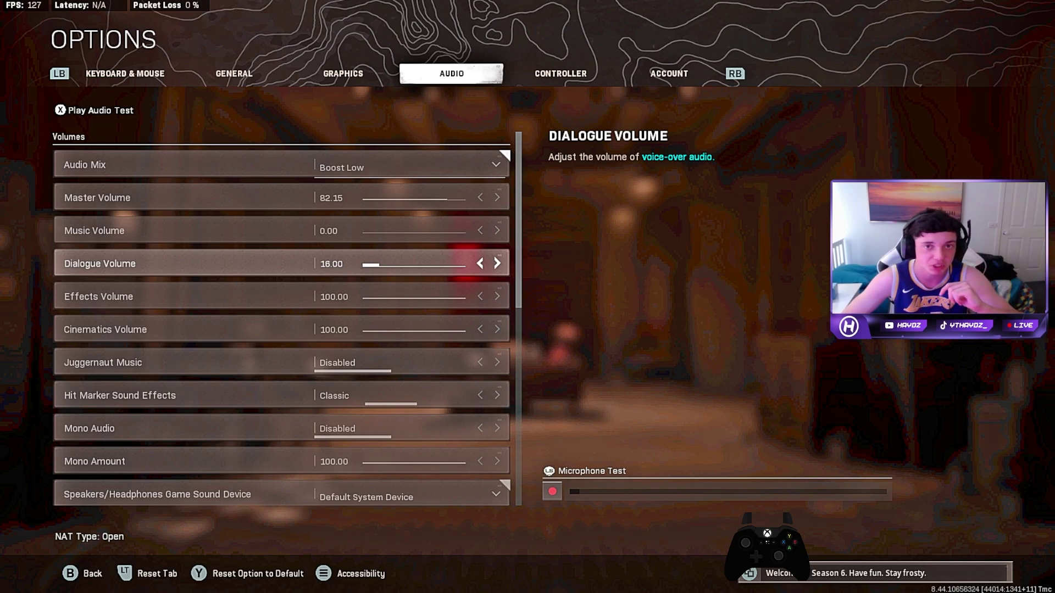
pyautogui.press('Down')
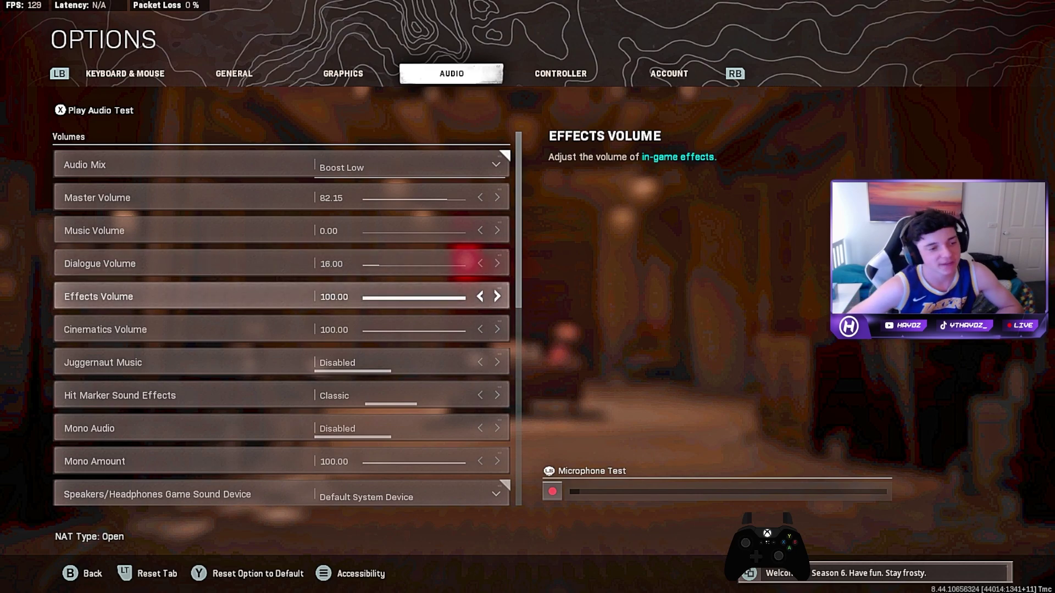
pyautogui.press('Down')
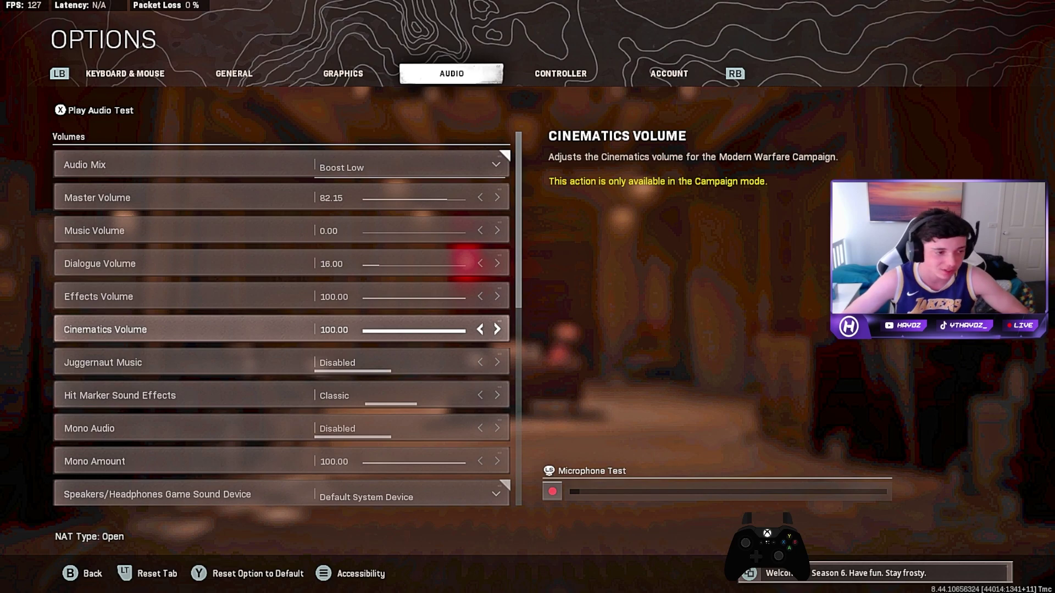
pyautogui.press('Down')
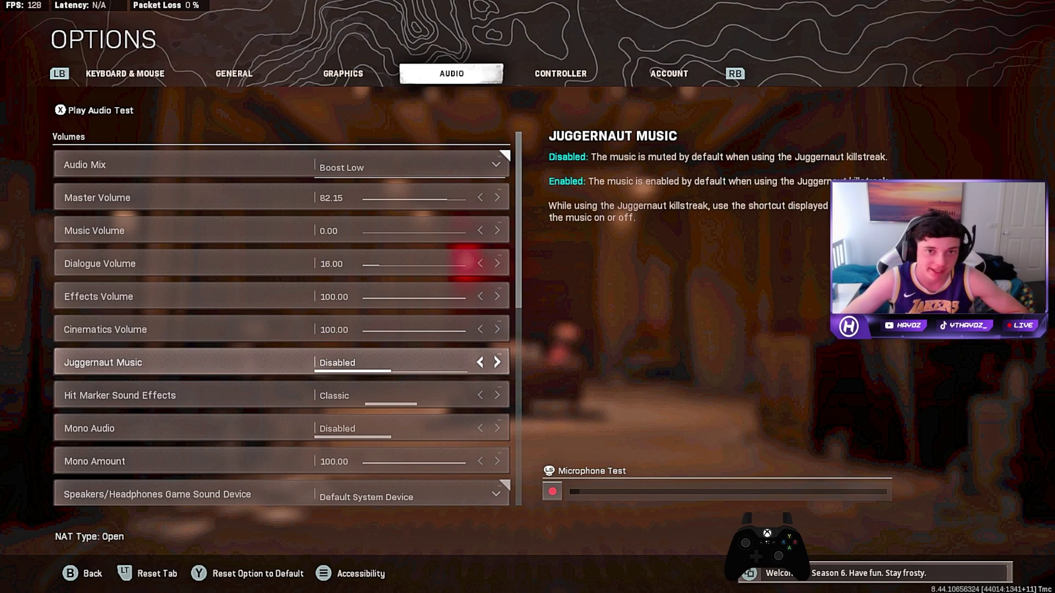
# - Enable Mono Audio in the volume settings
pyautogui.press('Down')
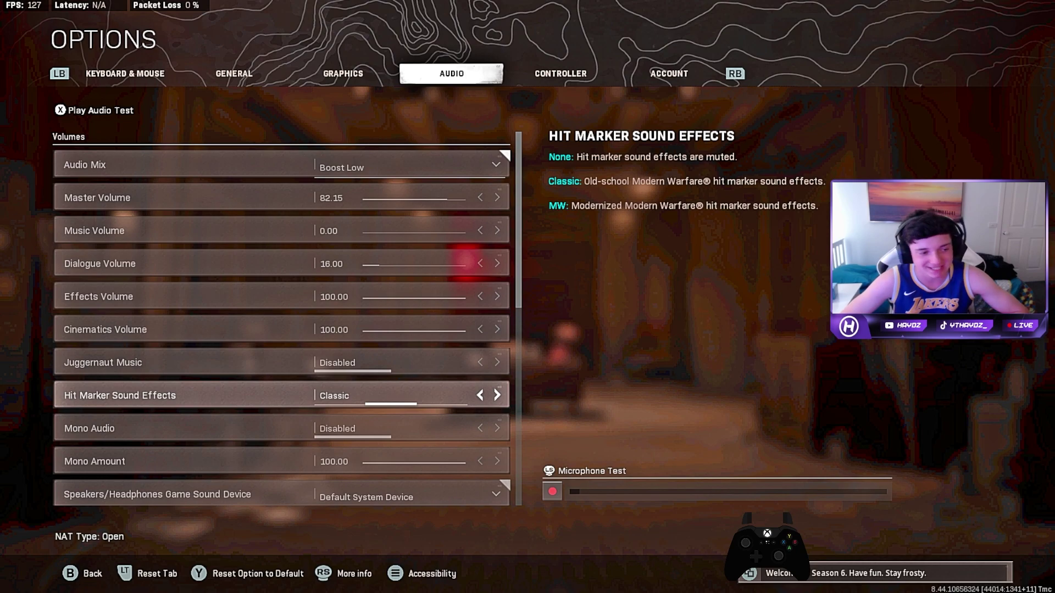
pyautogui.press('Down')
pyautogui.press('Right')
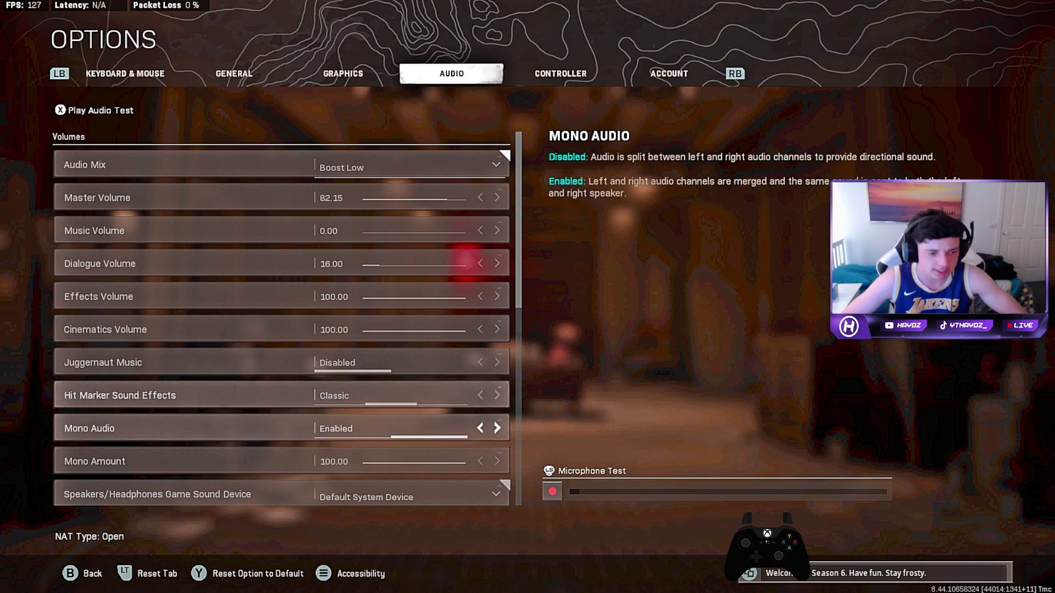
# - Try MW for Hit Marker Sound Effects and return the option to Classic
pyautogui.press('Up')
pyautogui.press('Right')
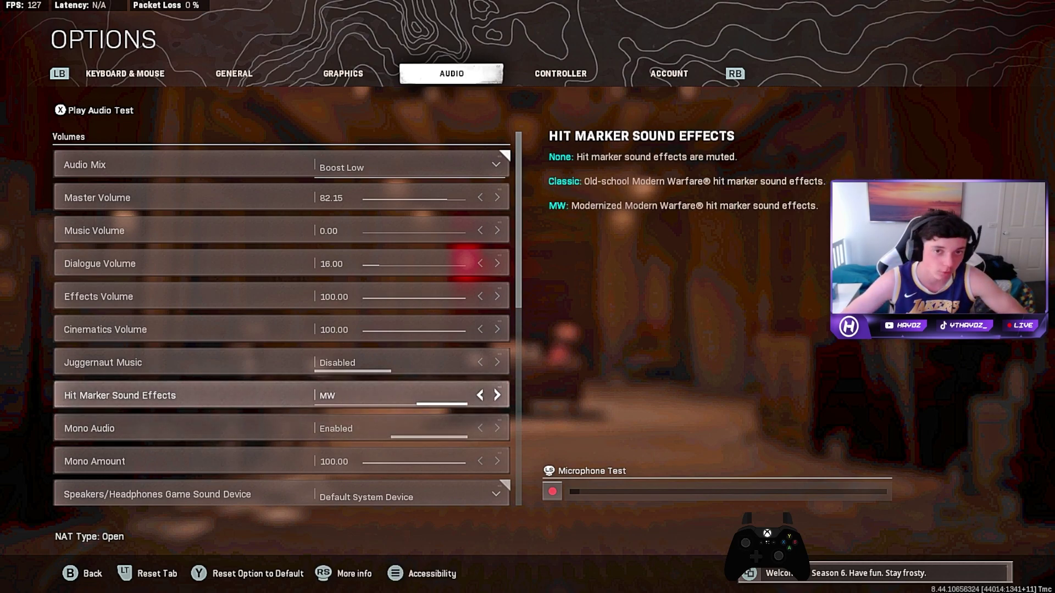
pyautogui.press('Left')
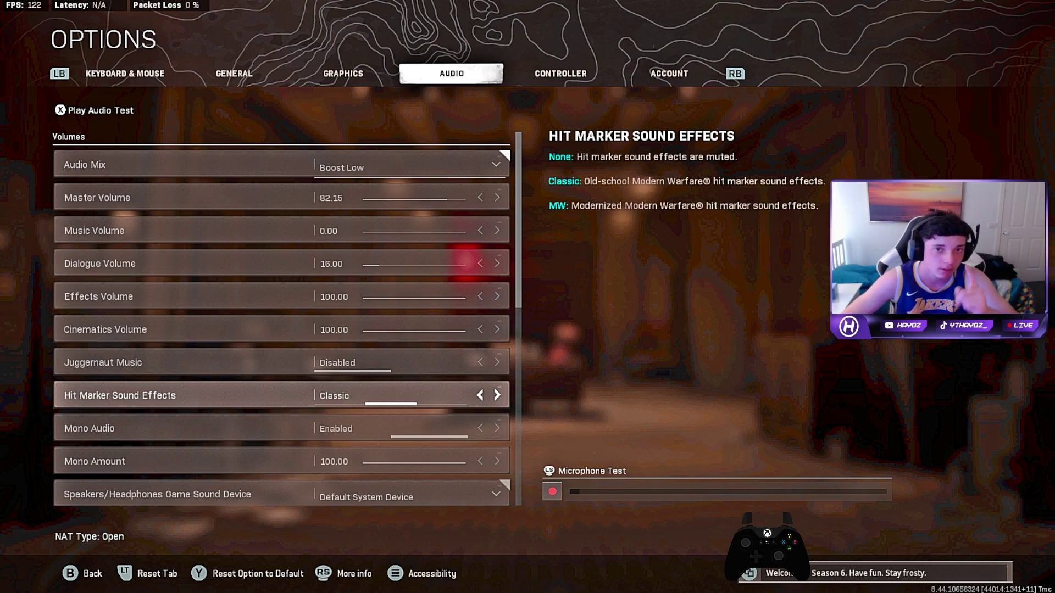
# - Review the Mono Audio, Mono Amount and game sound device settings, plus the Voice Chat, voice chat device and microphone device options
pyautogui.click(165, 429)
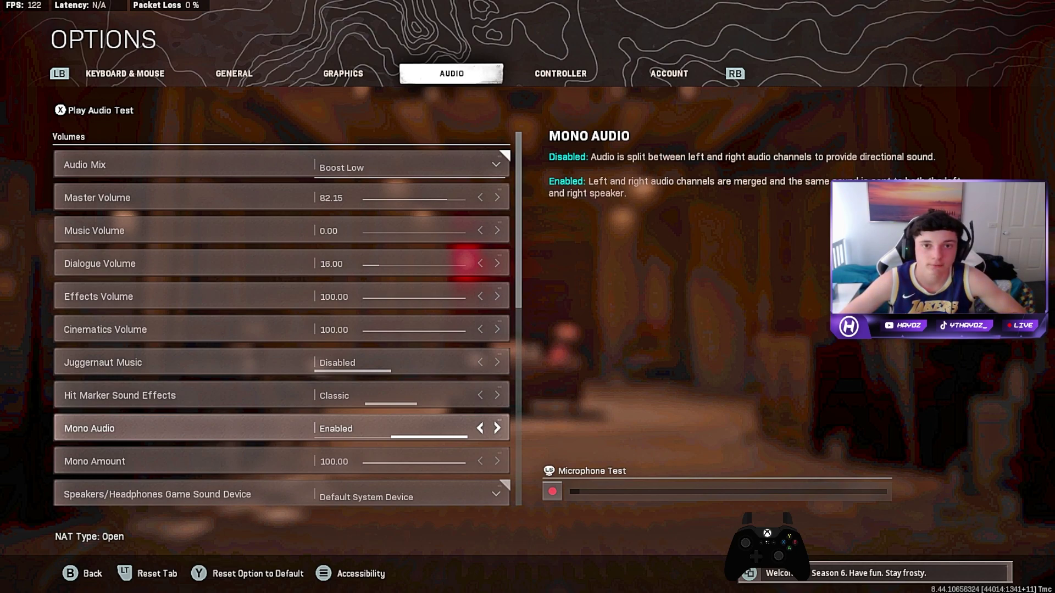
pyautogui.press('Down')
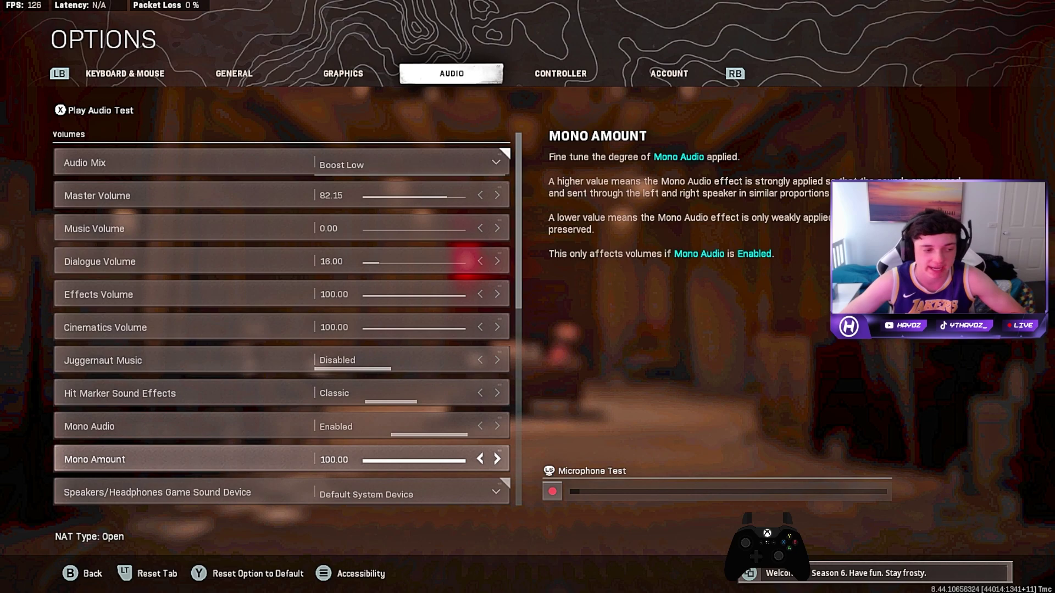
pyautogui.press('Down')
pyautogui.press('Down')
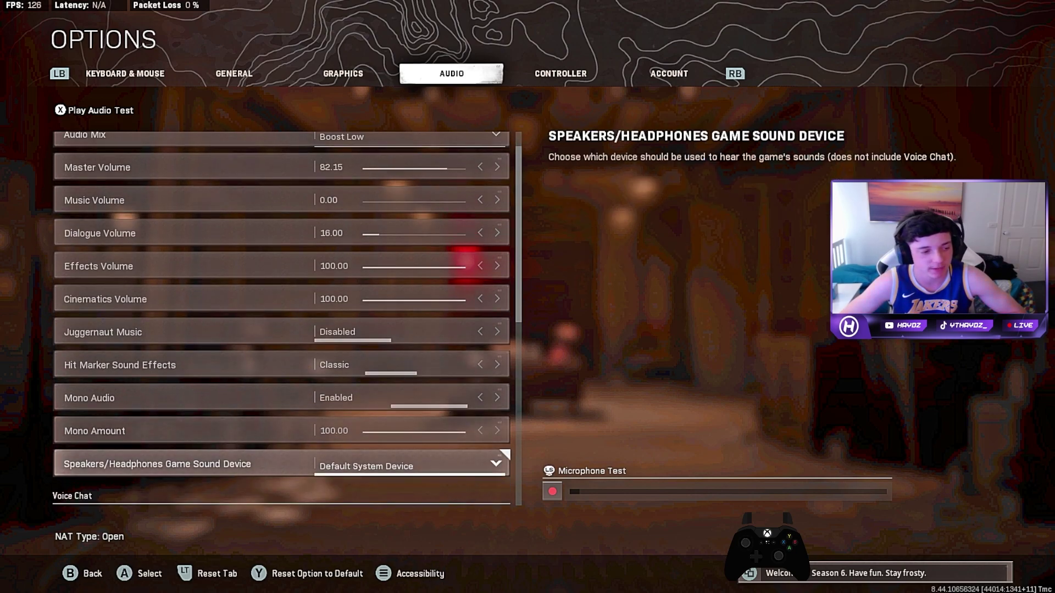
pyautogui.press('Down')
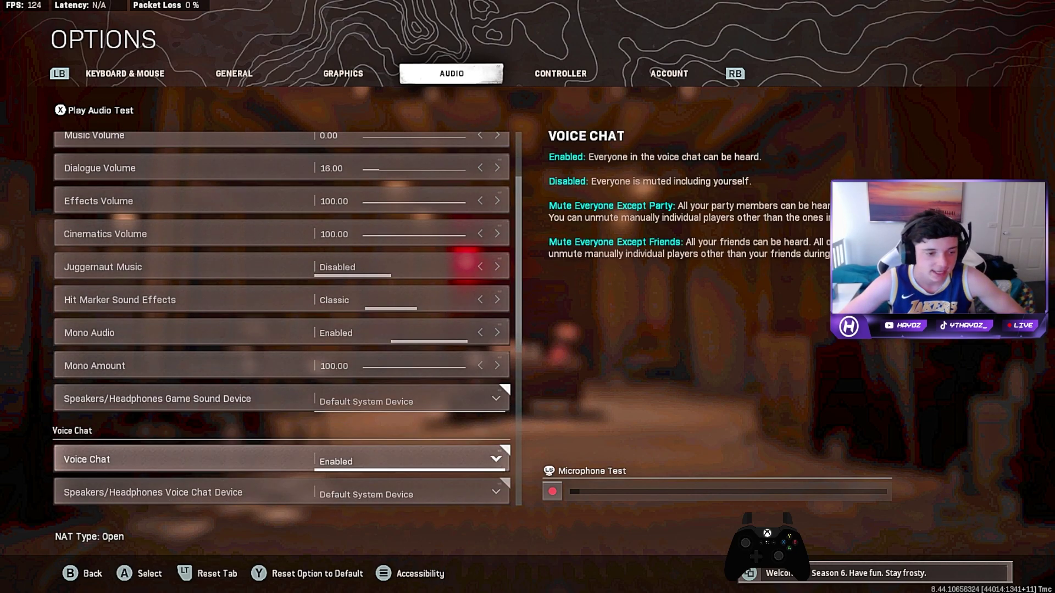
pyautogui.press('Up')
pyautogui.press('Down')
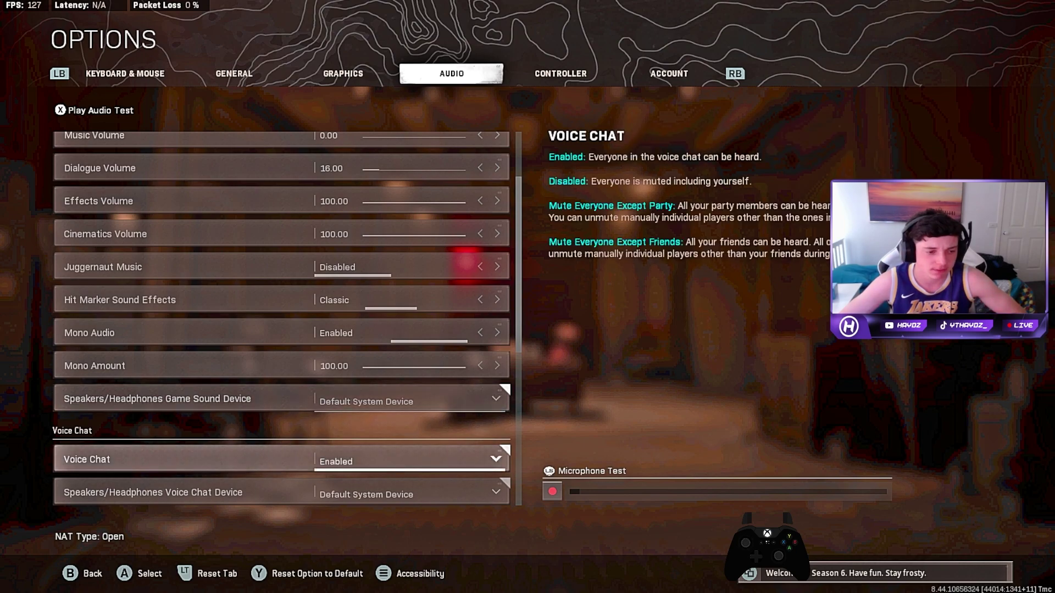
pyautogui.press('Down')
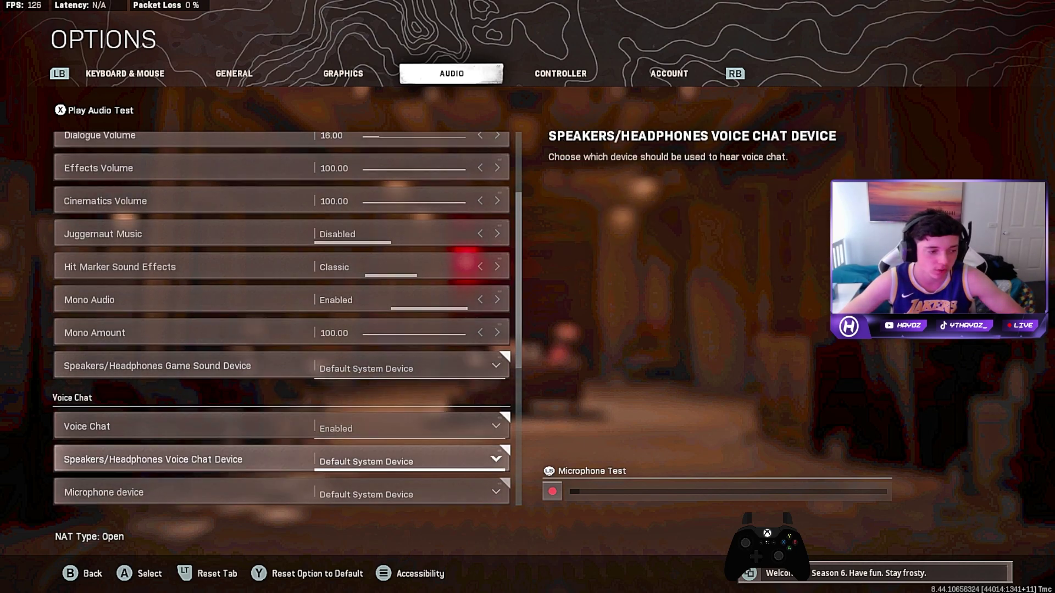
pyautogui.press('Down')
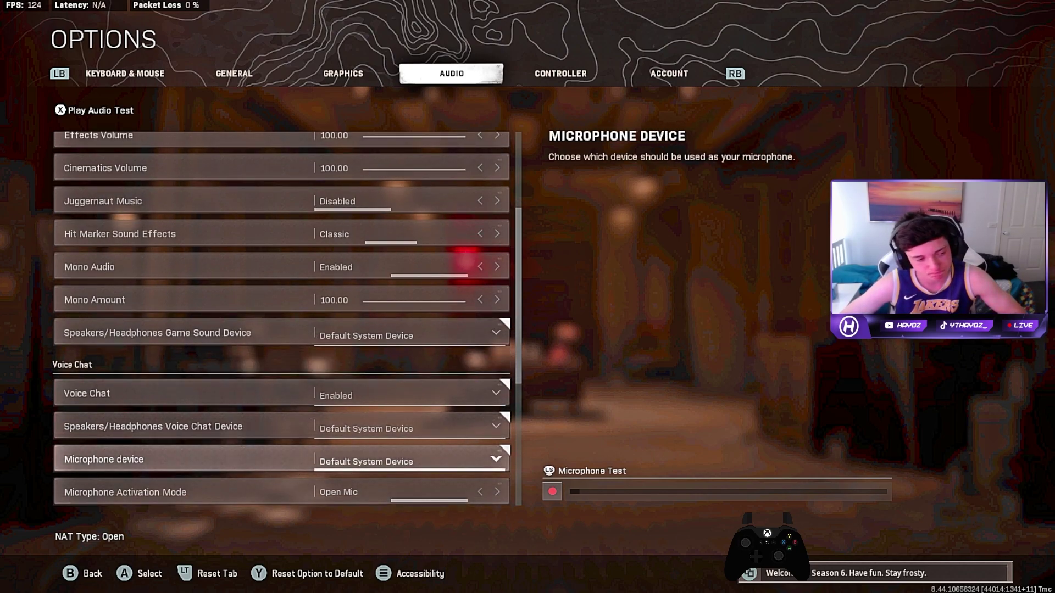
# - Switch the Microphone Activation Mode to Push to Talk and back to Open Mic
pyautogui.press('Down')
pyautogui.press('Up')
pyautogui.press('Up')
pyautogui.press('Down')
pyautogui.press('Down')
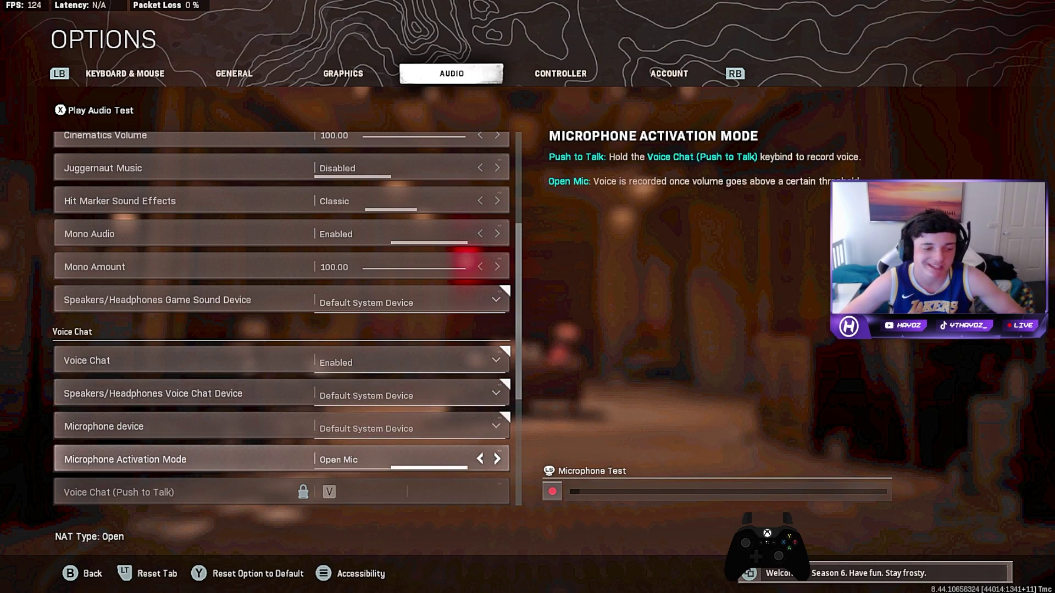
pyautogui.press('Left')
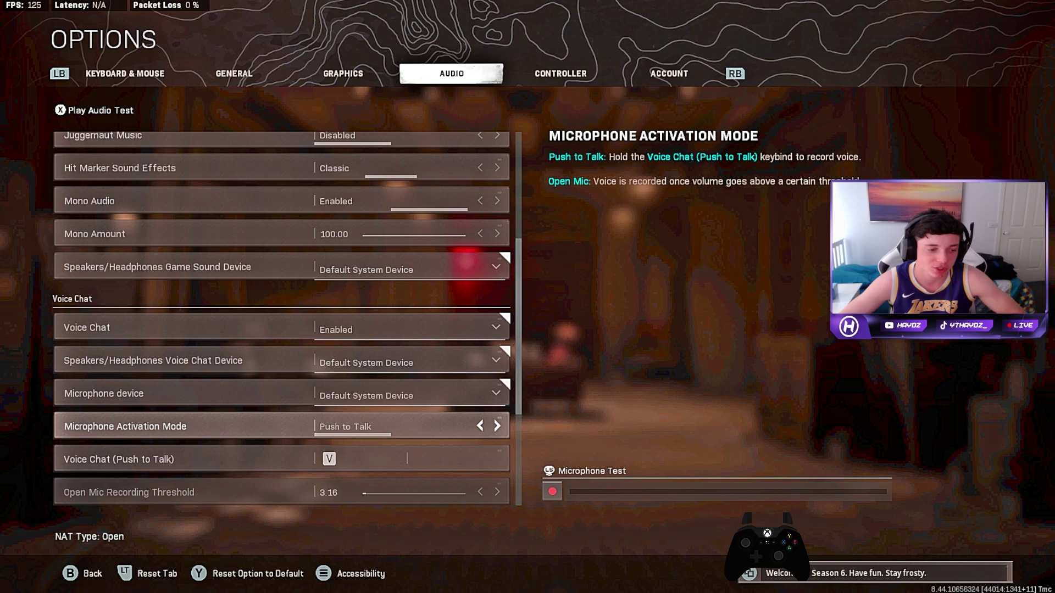
pyautogui.press('Right')
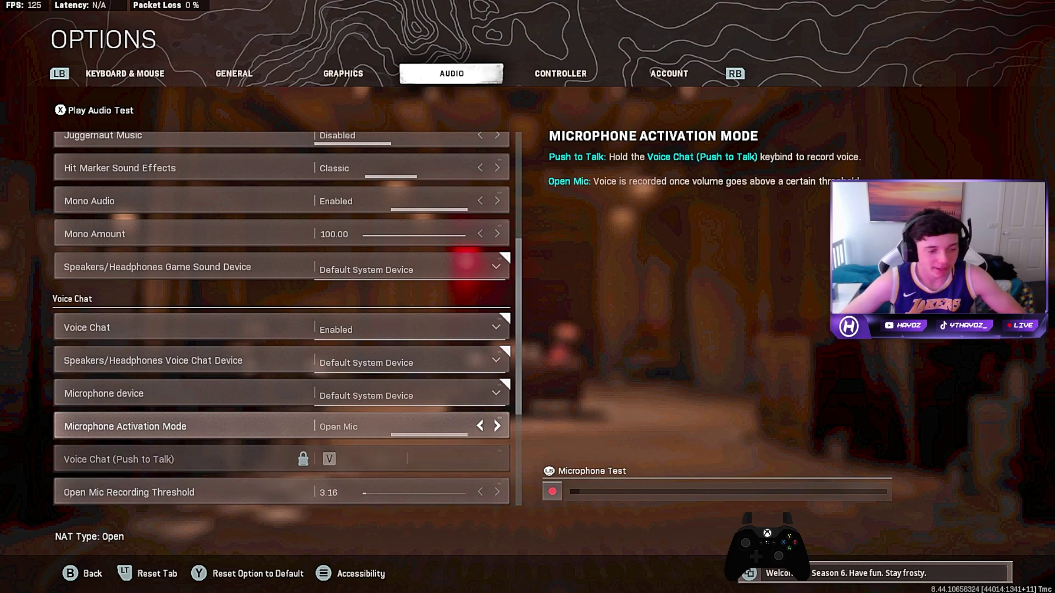
# - Review the Open Mic Recording Threshold, voice chat and microphone volumes, Voice Chat Effect and the War Tracks settings
pyautogui.press('Down')
pyautogui.press('Down')
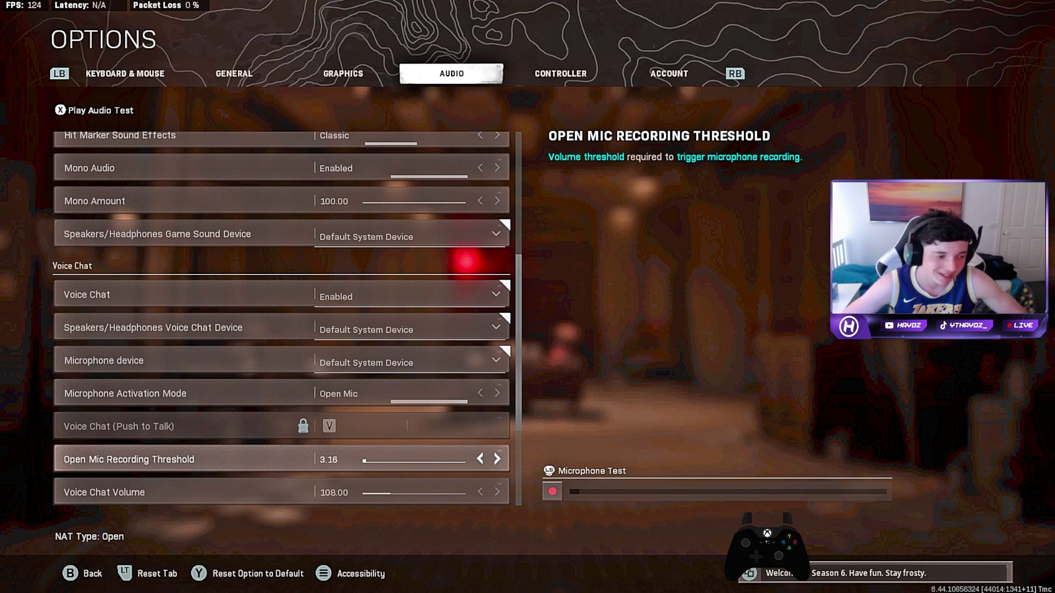
pyautogui.press('Down')
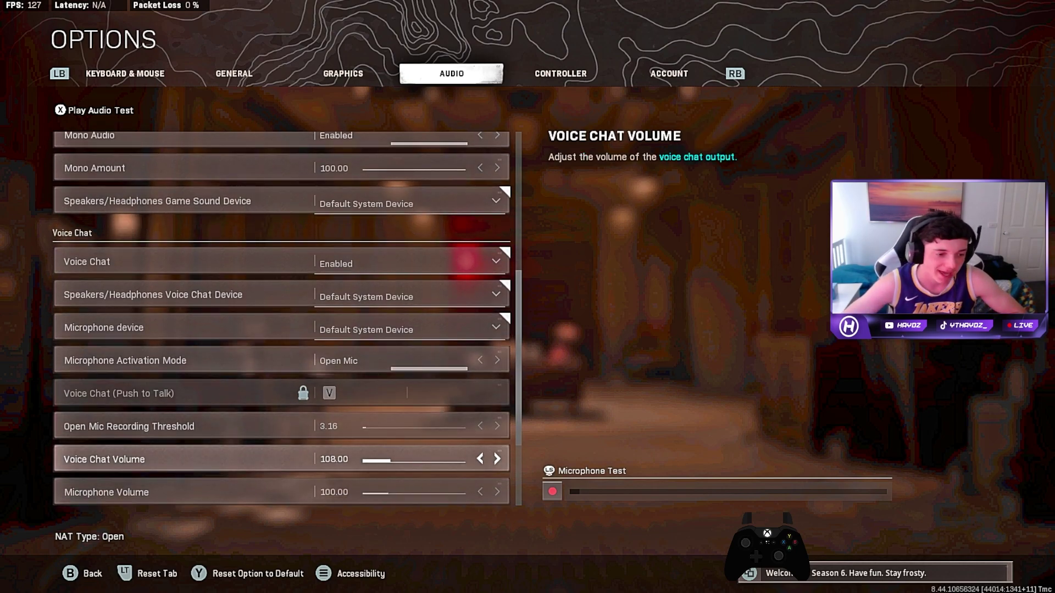
pyautogui.press('Down')
pyautogui.press('Up')
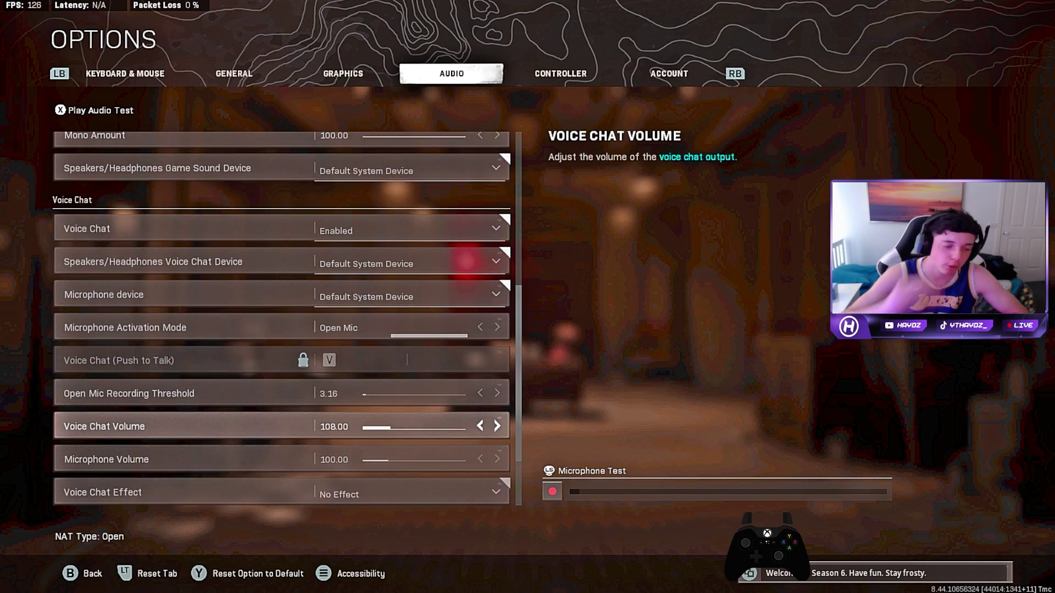
pyautogui.press('Down')
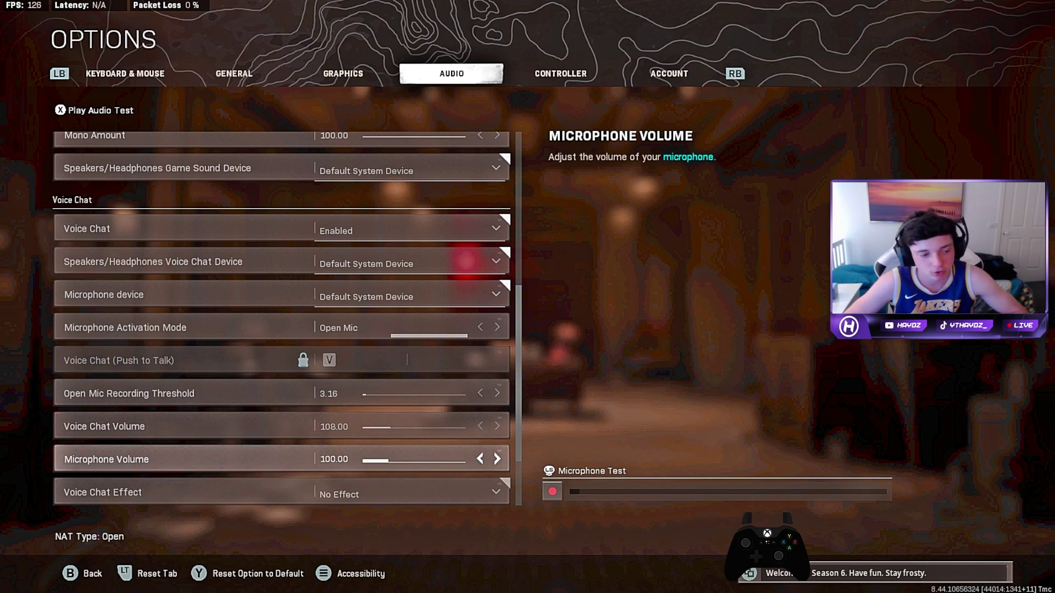
pyautogui.press('Down')
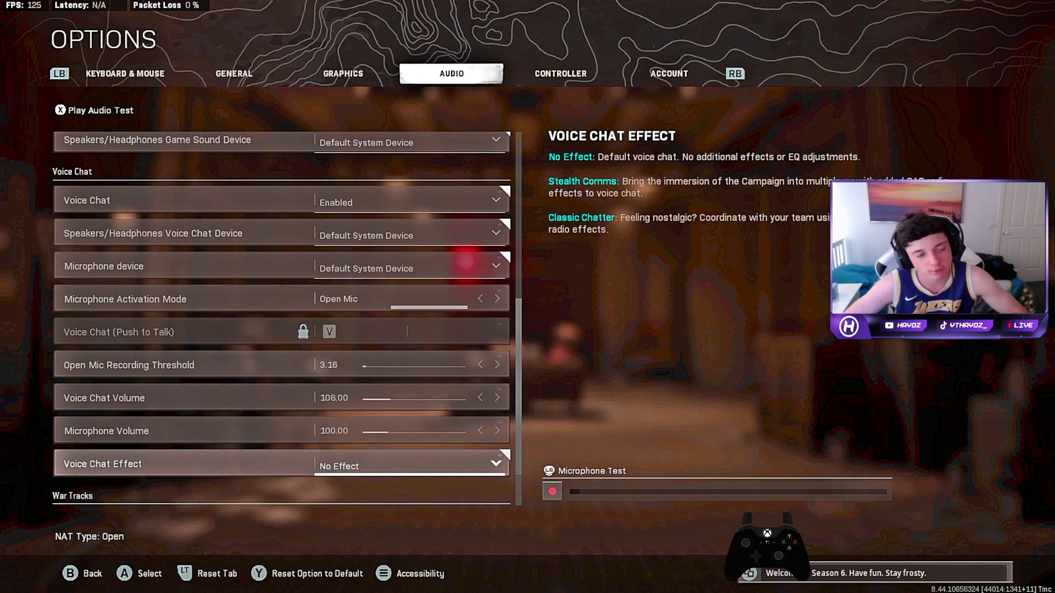
pyautogui.press('Down')
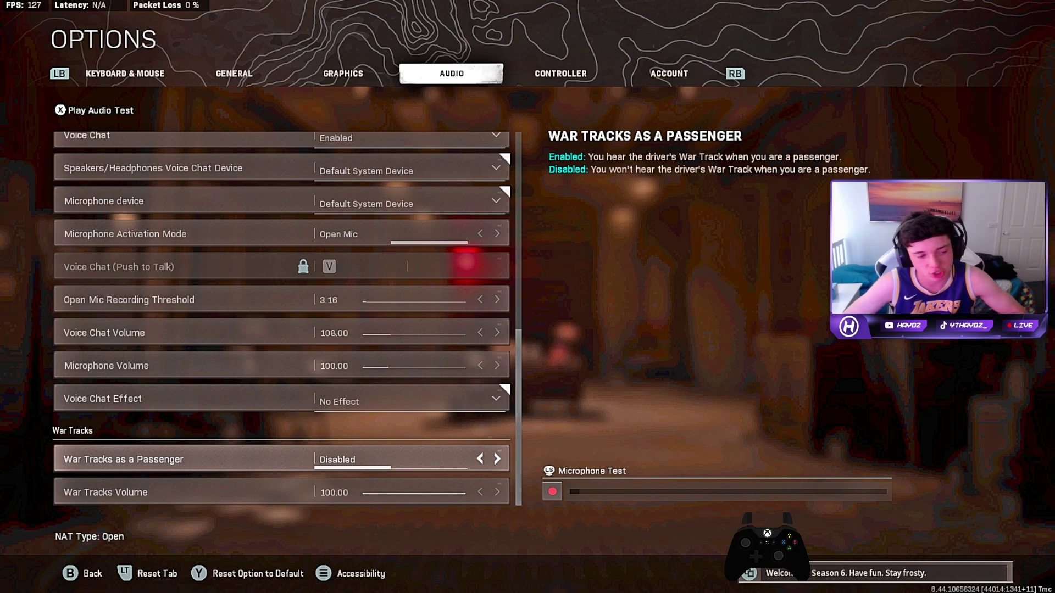
pyautogui.press('Down')
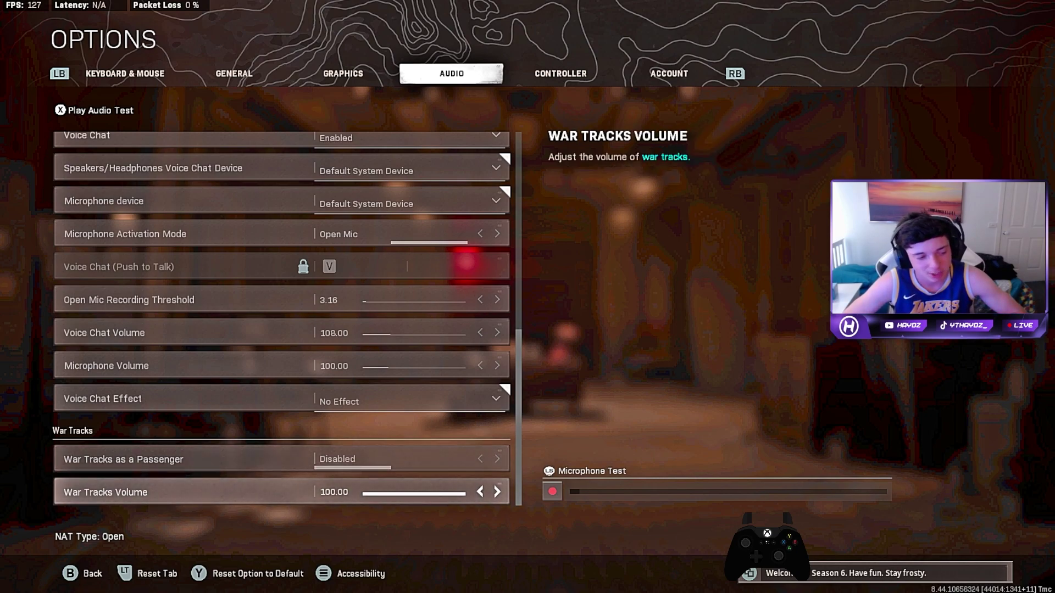
pyautogui.press('Down')
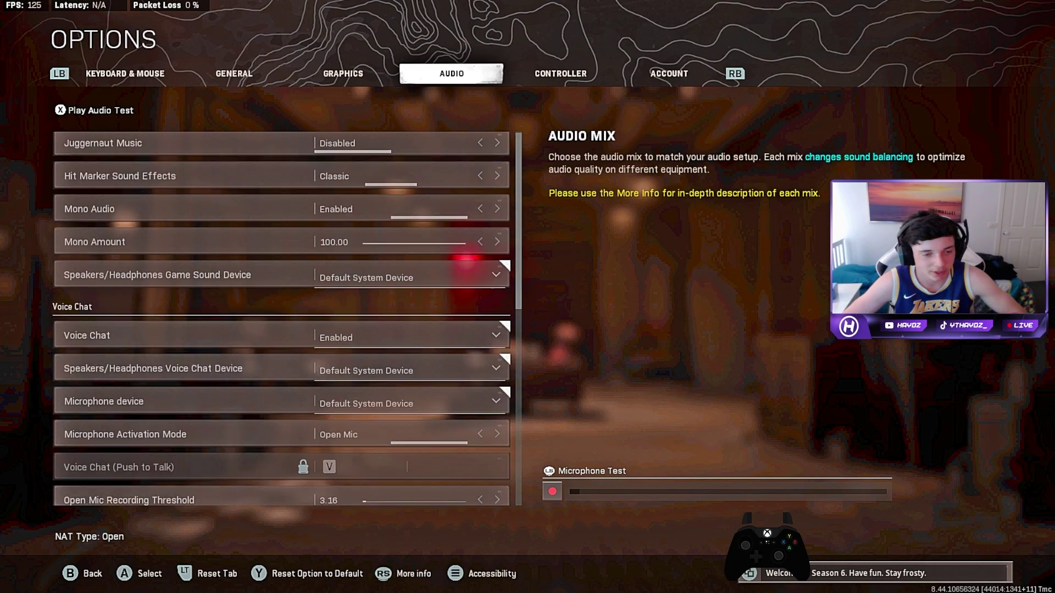